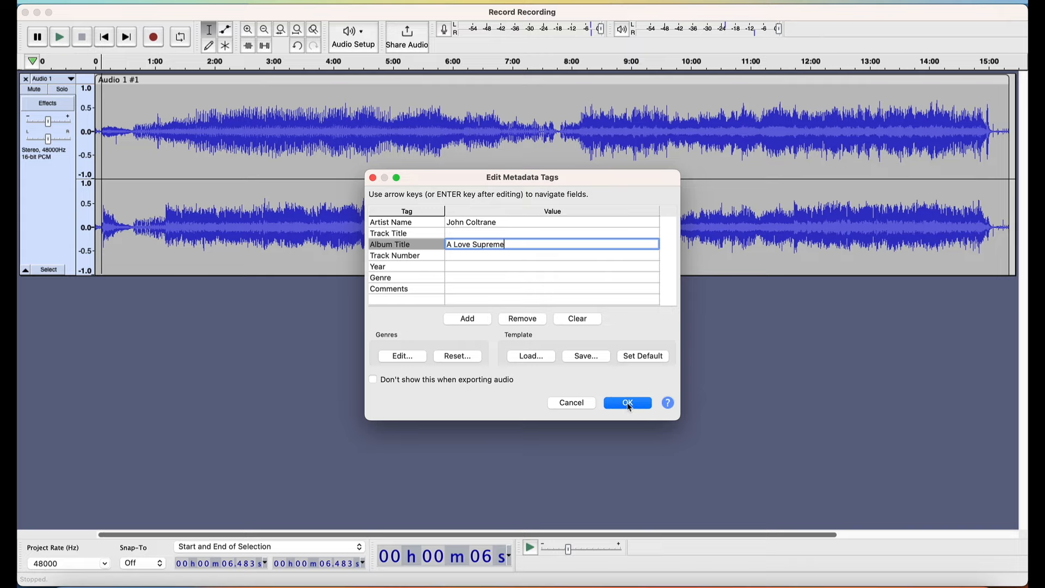
Apply the metadata tags with John Coltrane as artist and A Love Supreme as album title
{"action": "left_click", "coordinate": [630, 408]}
{"action": "left_click", "coordinate": [629, 405]}
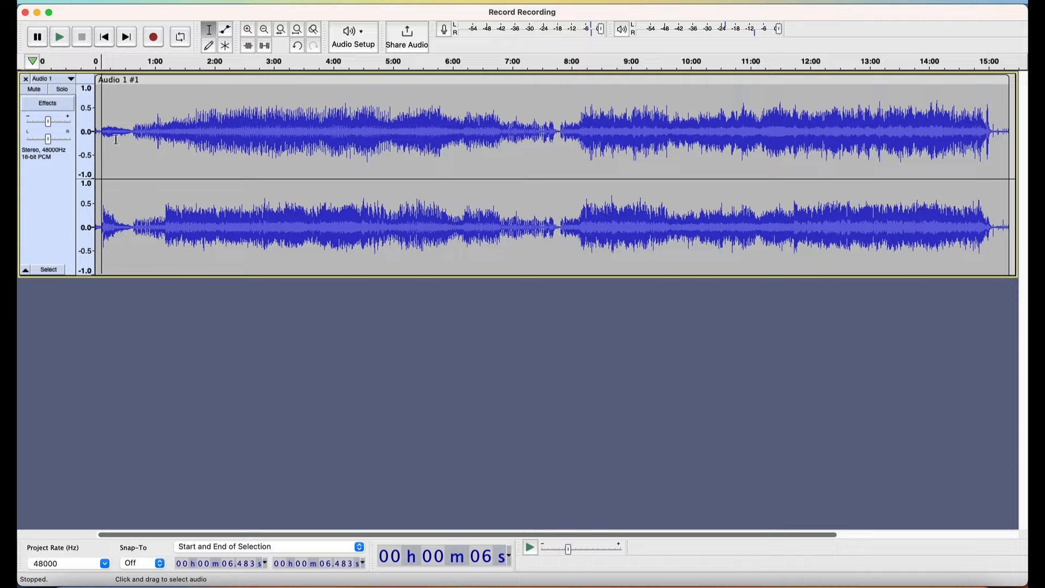
Place the cursor at about 5.3 seconds, just before the music starts, and listen from there to check the position
{"action": "left_click", "coordinate": [248, 30]}
{"action": "left_click", "coordinate": [249, 30]}
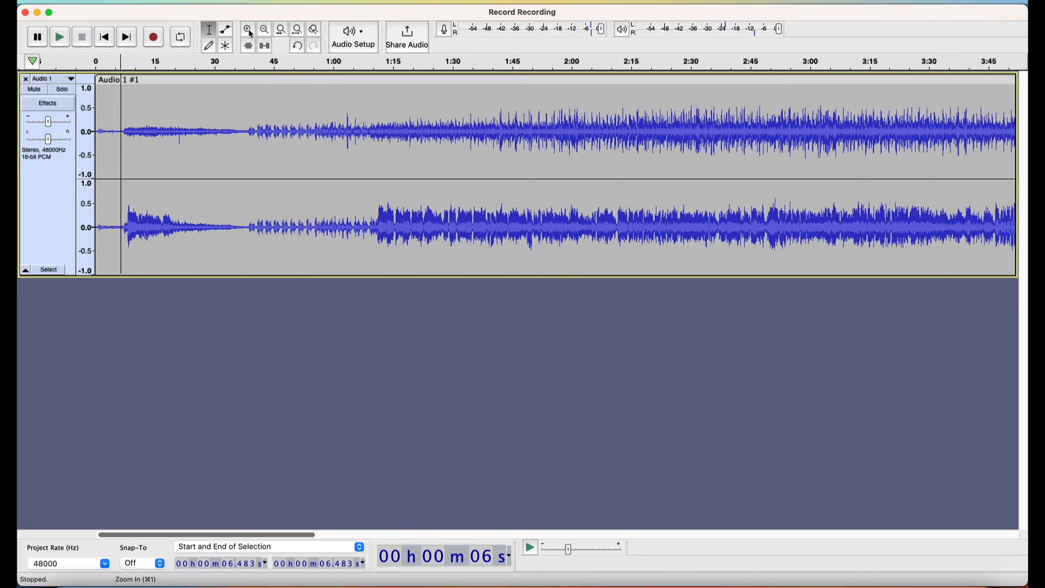
{"action": "left_click", "coordinate": [248, 30]}
{"action": "left_click", "coordinate": [249, 30]}
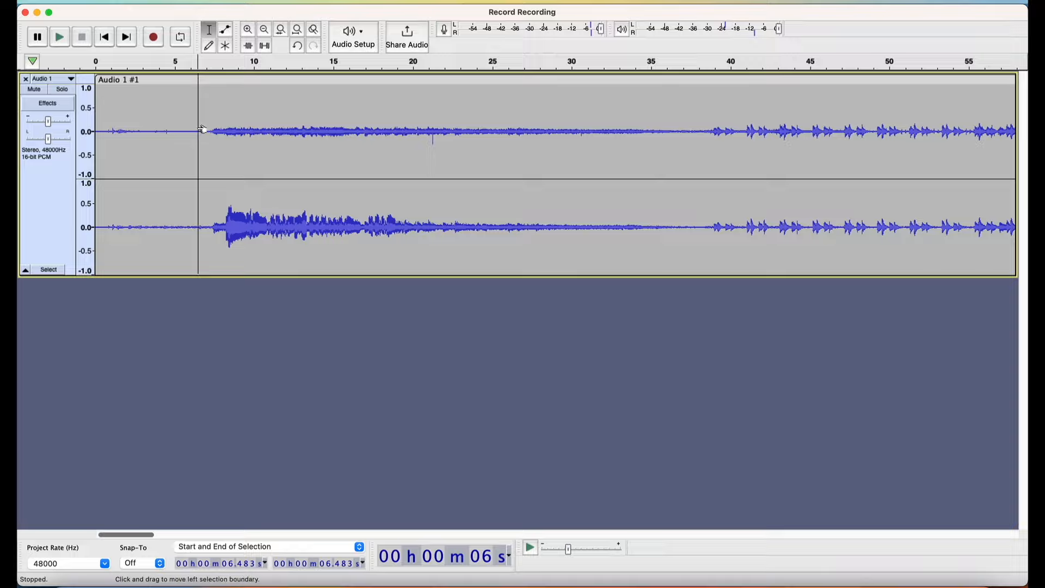
{"action": "left_click", "coordinate": [180, 136]}
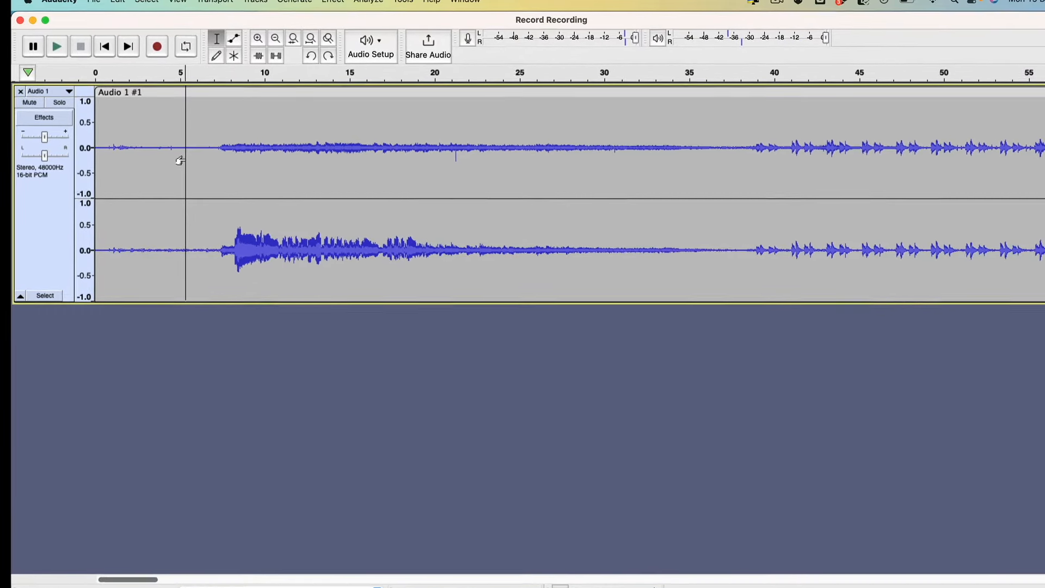
{"action": "key", "text": "space"}
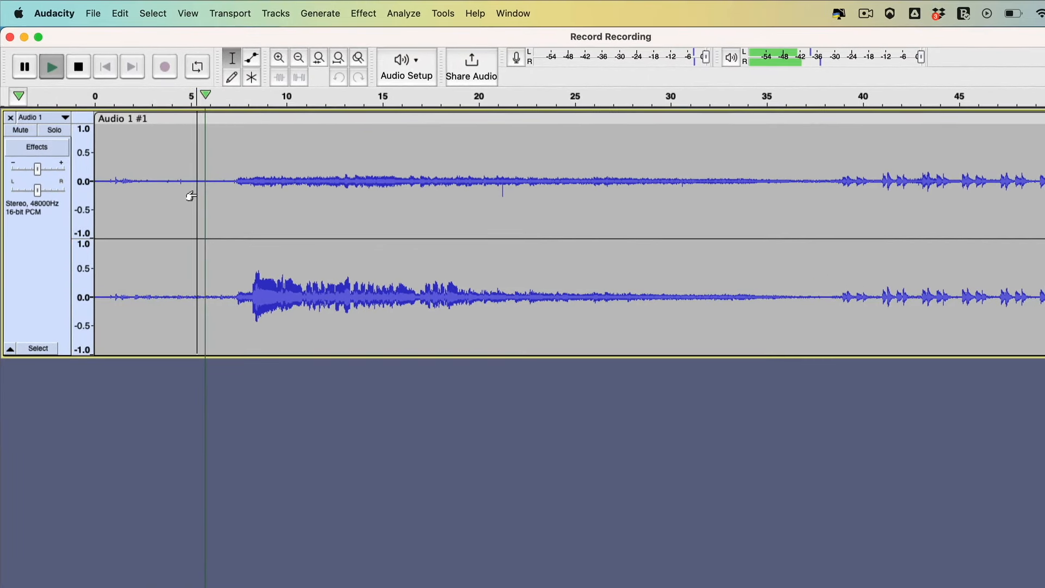
{"action": "key", "text": "space"}
{"action": "key", "text": "space"}
{"action": "key", "text": "space"}
Add a label at the cursor position and name it Acknowledgement, copying the title from the TextEdit track list
{"action": "left_click", "coordinate": [121, 11]}
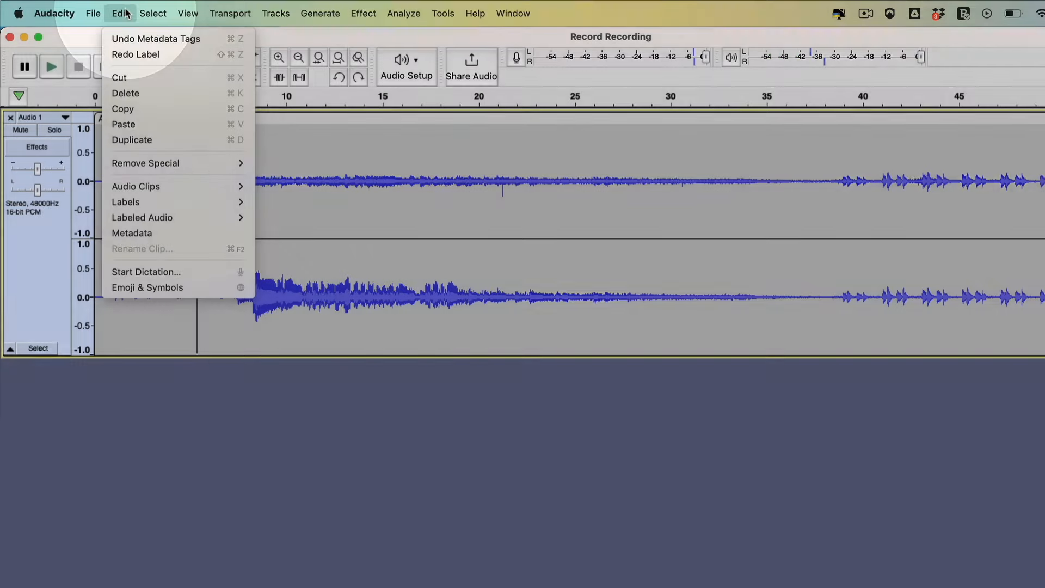
{"action": "mouse_move", "coordinate": [203, 203]}
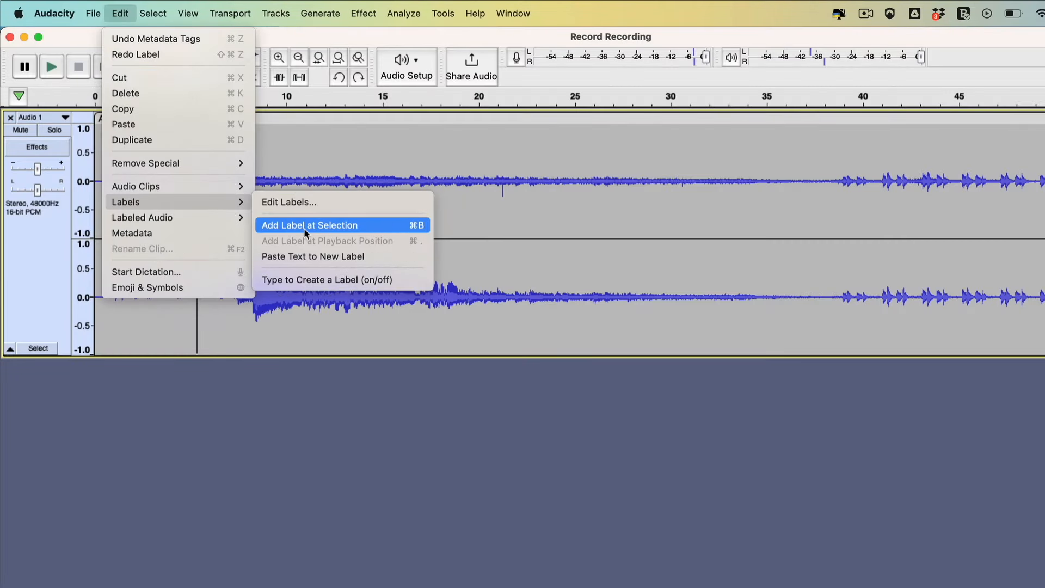
{"action": "left_click", "coordinate": [304, 226]}
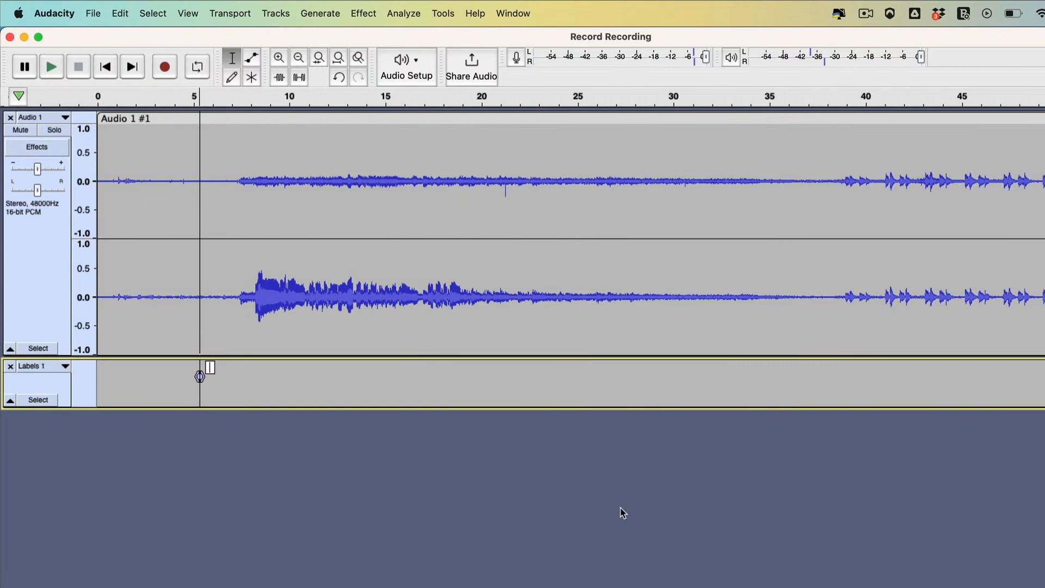
{"action": "key", "text": "super+Tab"}
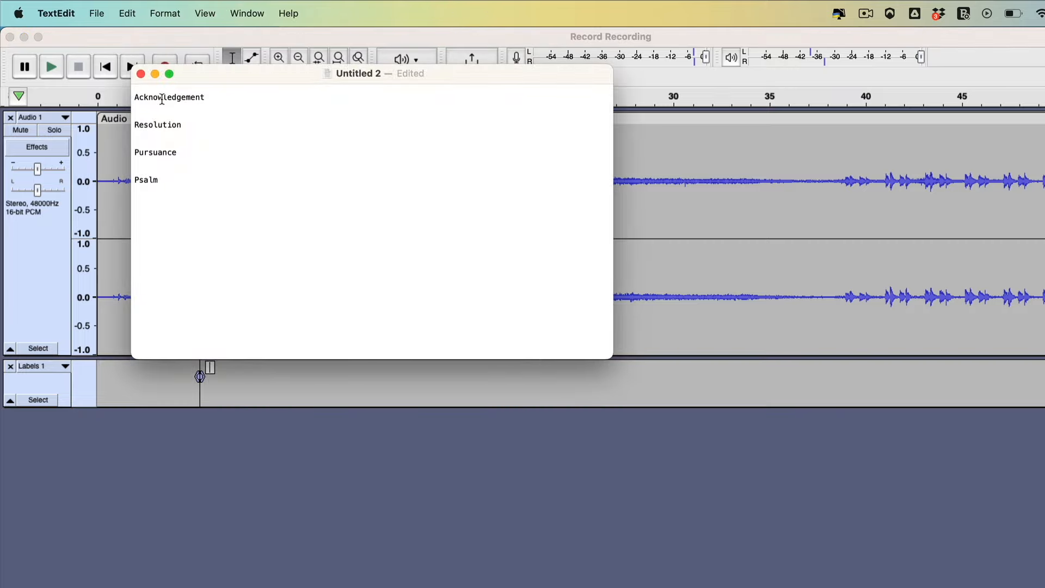
{"action": "double_click", "coordinate": [154, 96]}
{"action": "key", "text": "super+c"}
{"action": "left_click", "coordinate": [210, 367]}
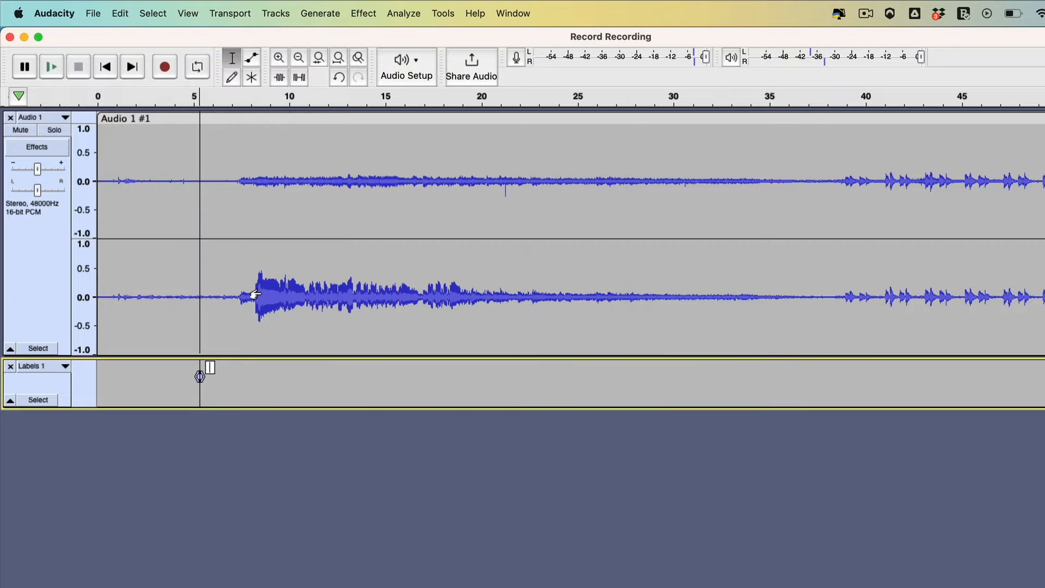
{"action": "key", "text": "super+v"}
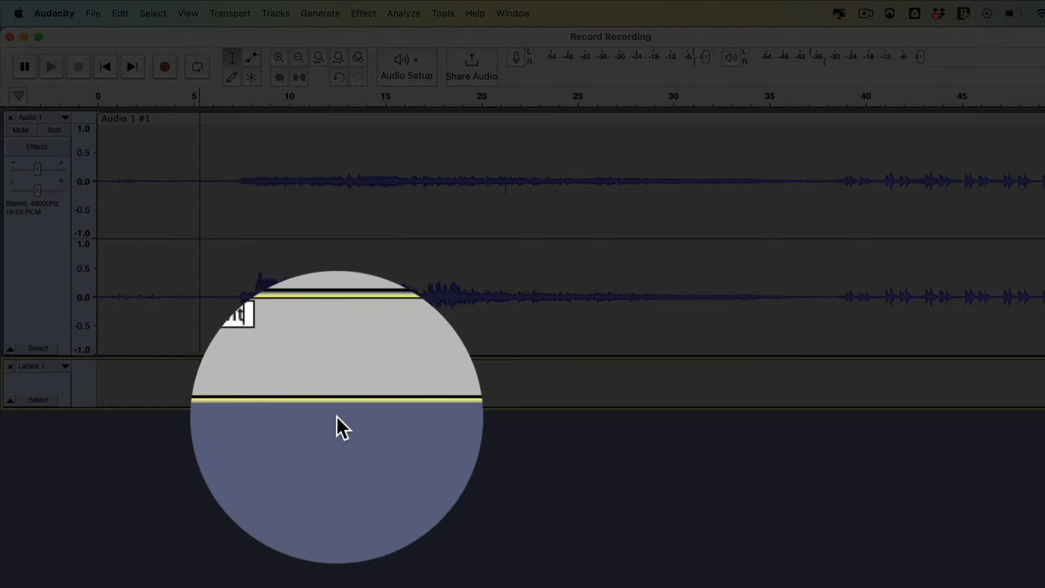
Listen to the quiet gap between the two tracks, starting playback at about 7:47
{"action": "scroll", "coordinate": [336, 416], "scroll_direction": "right", "scroll_amount": 5}
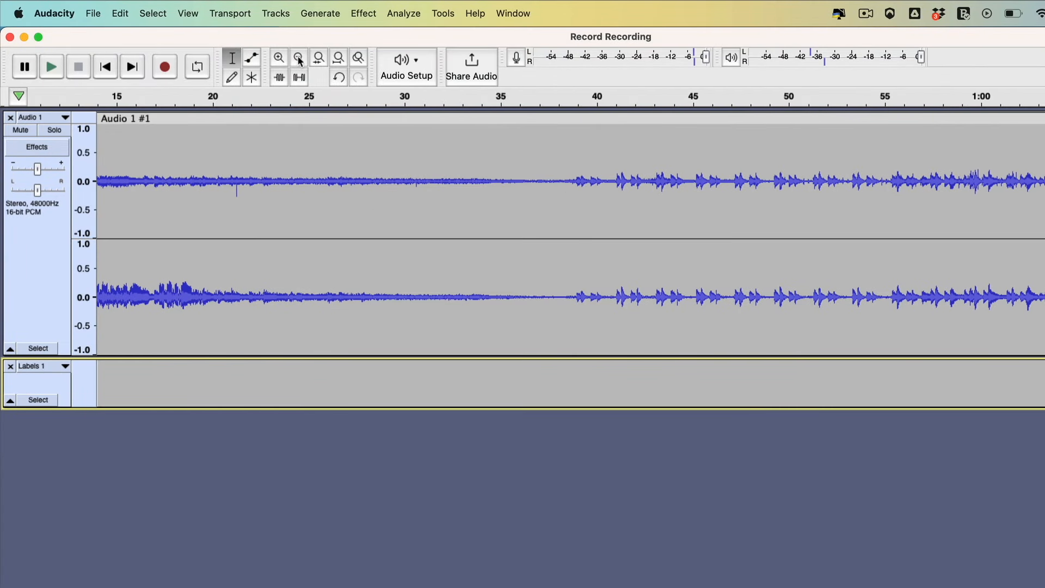
{"action": "left_click", "coordinate": [298, 58]}
{"action": "left_click", "coordinate": [299, 58]}
{"action": "left_click", "coordinate": [298, 58]}
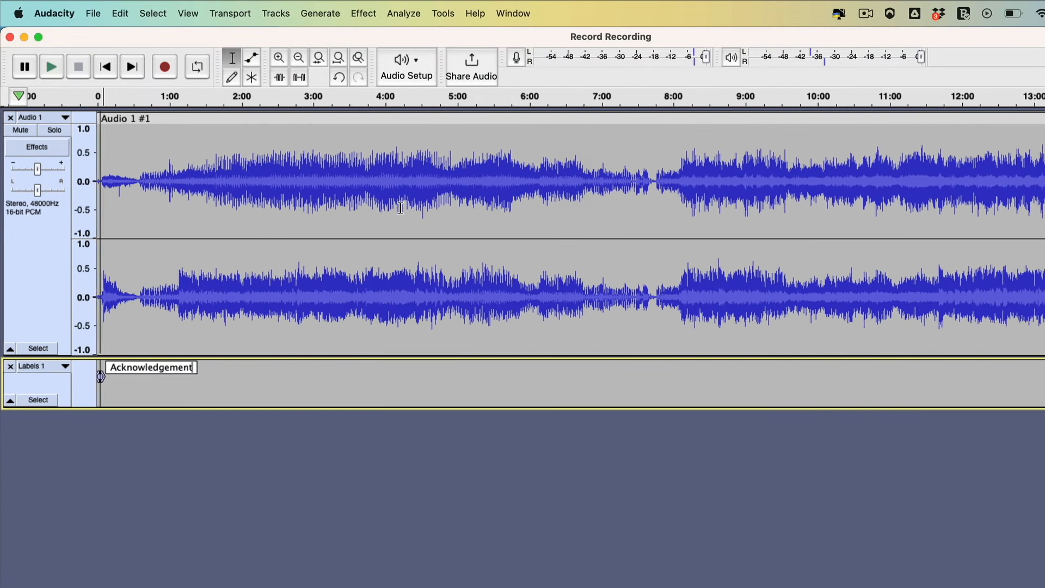
{"action": "scroll", "coordinate": [400, 207], "scroll_direction": "right", "scroll_amount": 5}
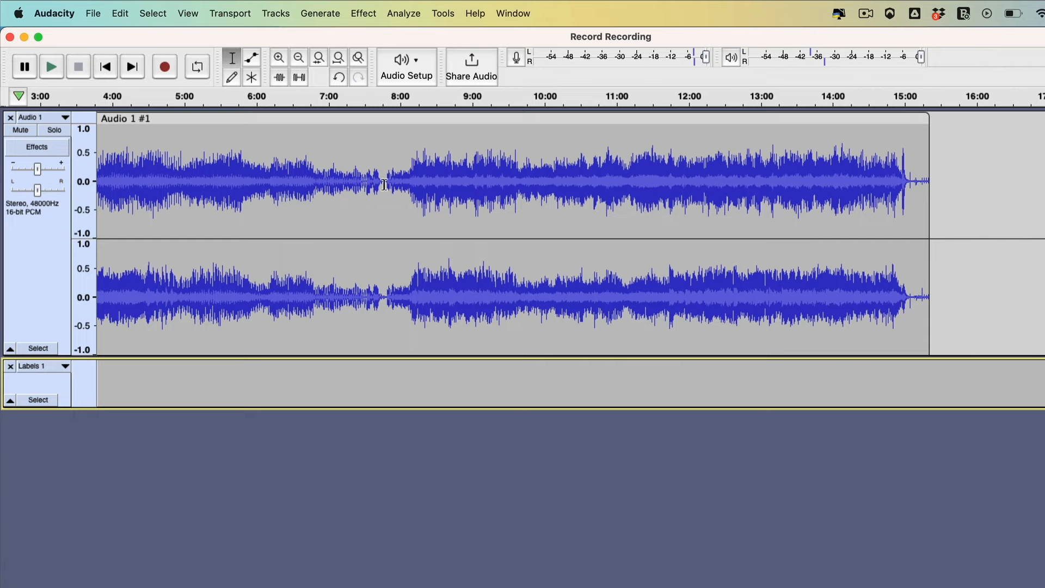
{"action": "left_click", "coordinate": [384, 185]}
{"action": "key", "text": "space"}
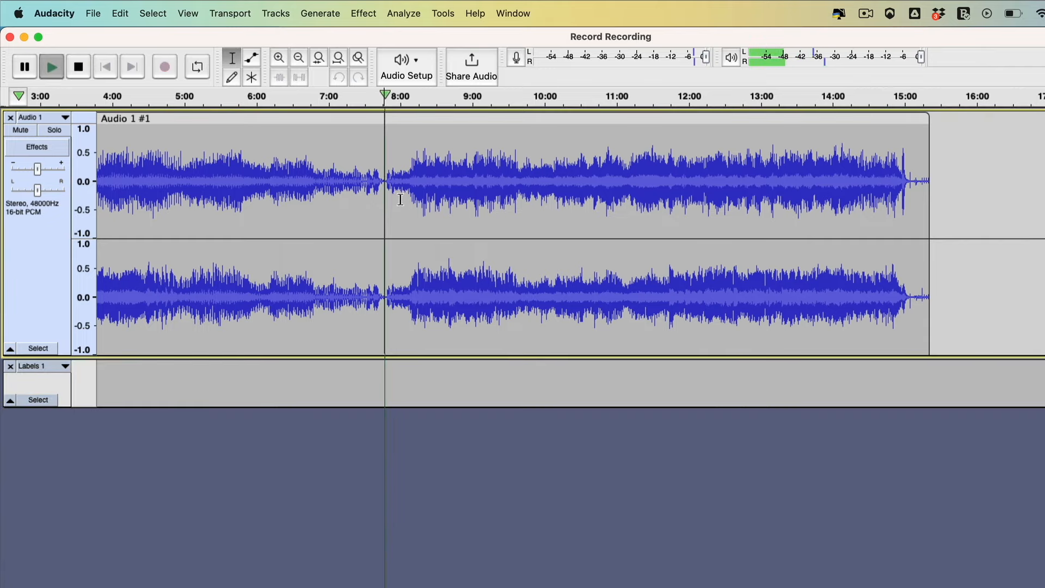
{"action": "key", "text": "space"}
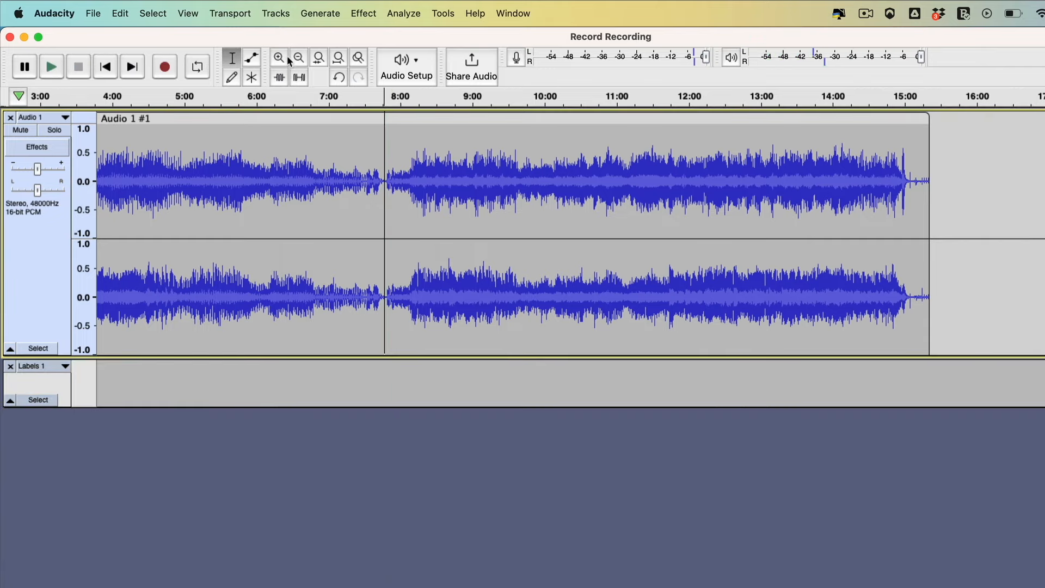
Audition several points around the quiet gap and place the cursor just before the second track starts, at about 7:48
{"action": "left_click", "coordinate": [281, 60]}
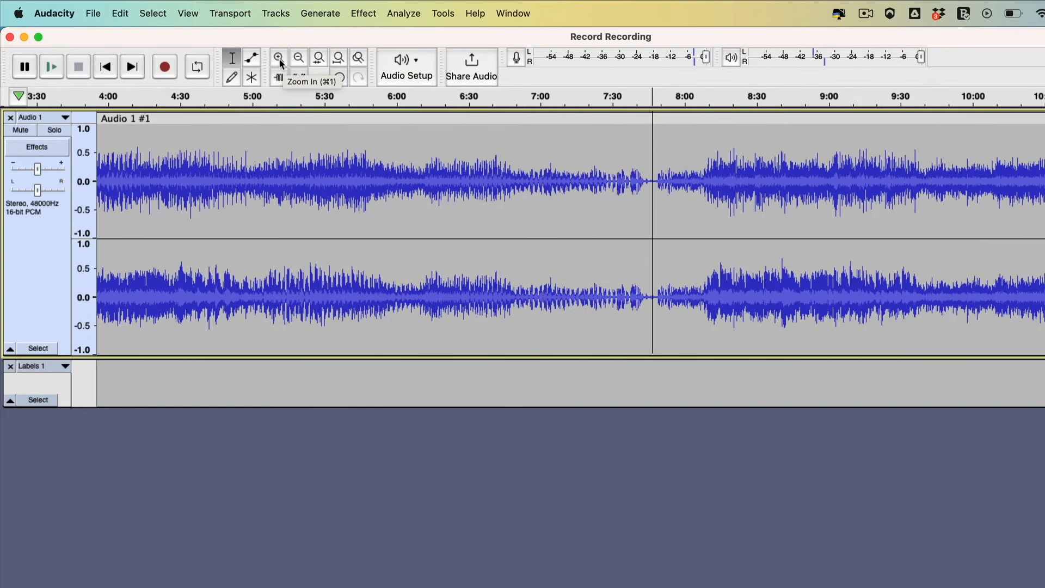
{"action": "left_click", "coordinate": [281, 60]}
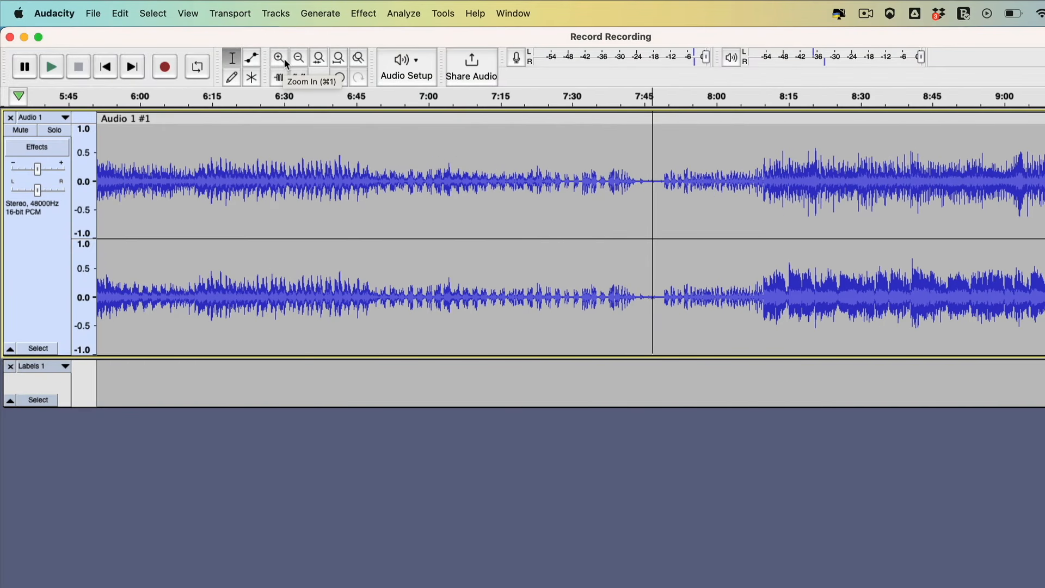
{"action": "left_click", "coordinate": [601, 147]}
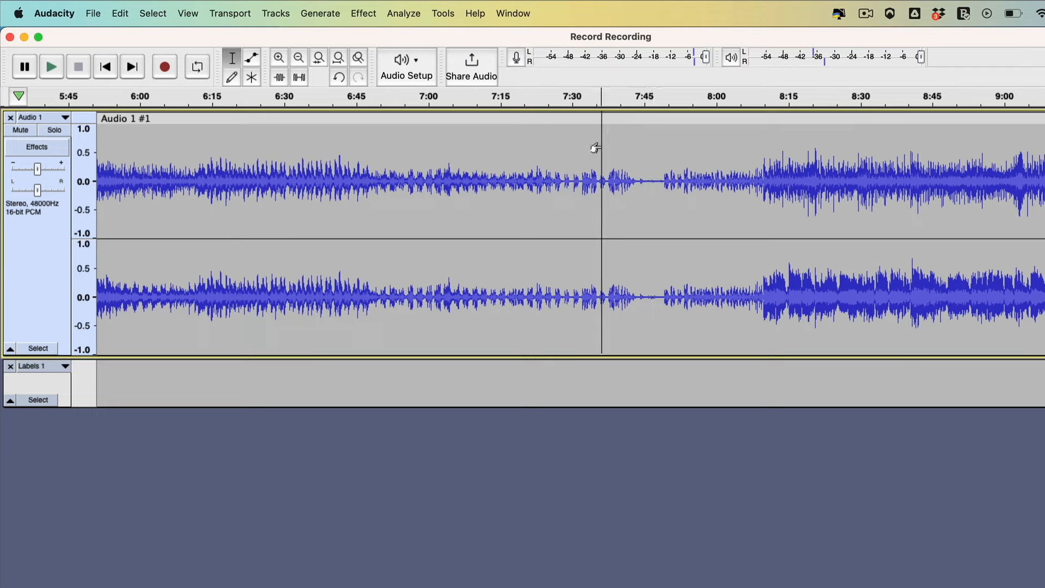
{"action": "key", "text": "space"}
{"action": "left_click", "coordinate": [628, 158]}
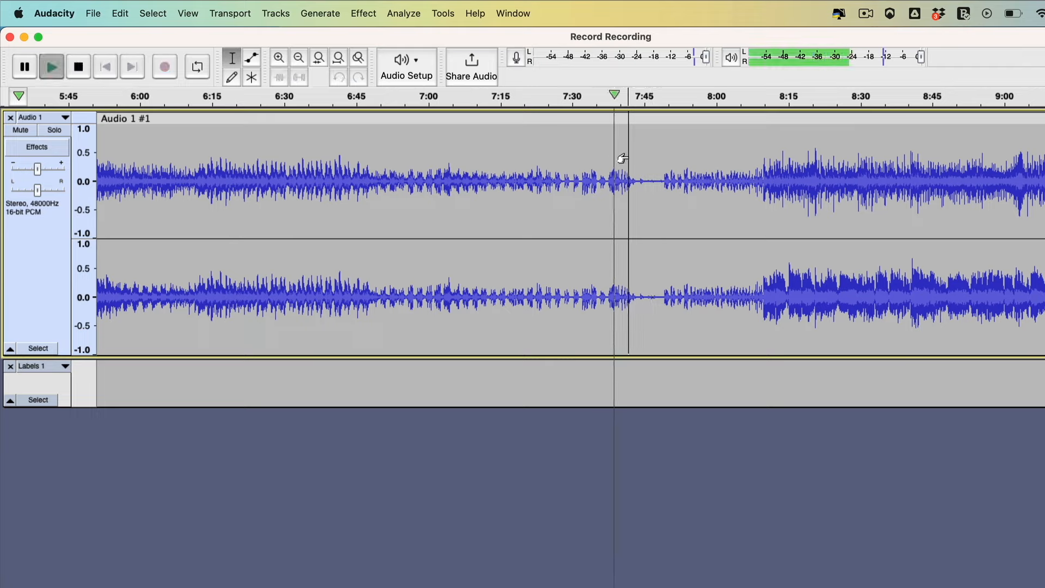
{"action": "key", "text": "space"}
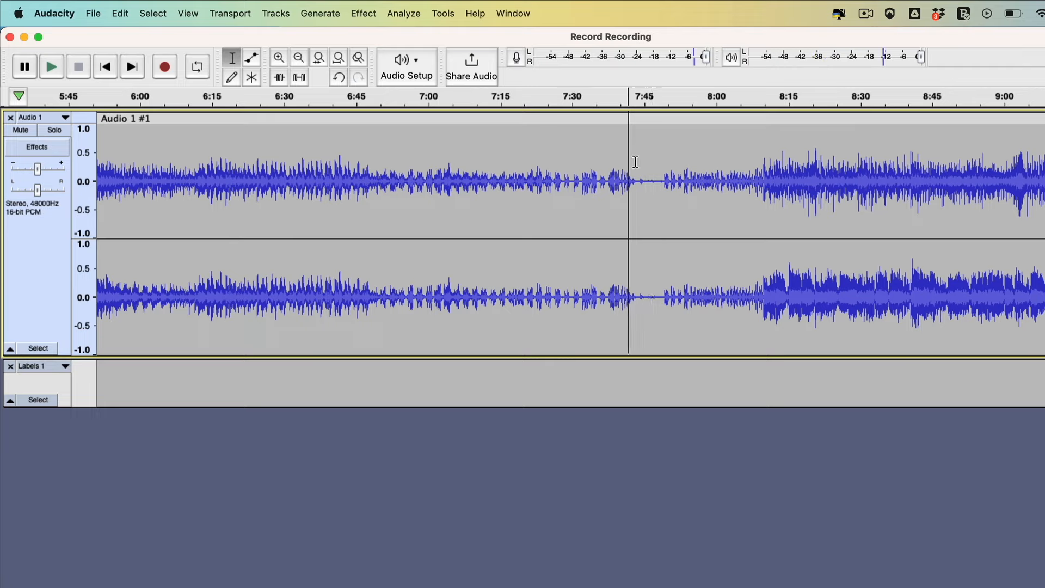
{"action": "left_click", "coordinate": [636, 163]}
{"action": "key", "text": "space"}
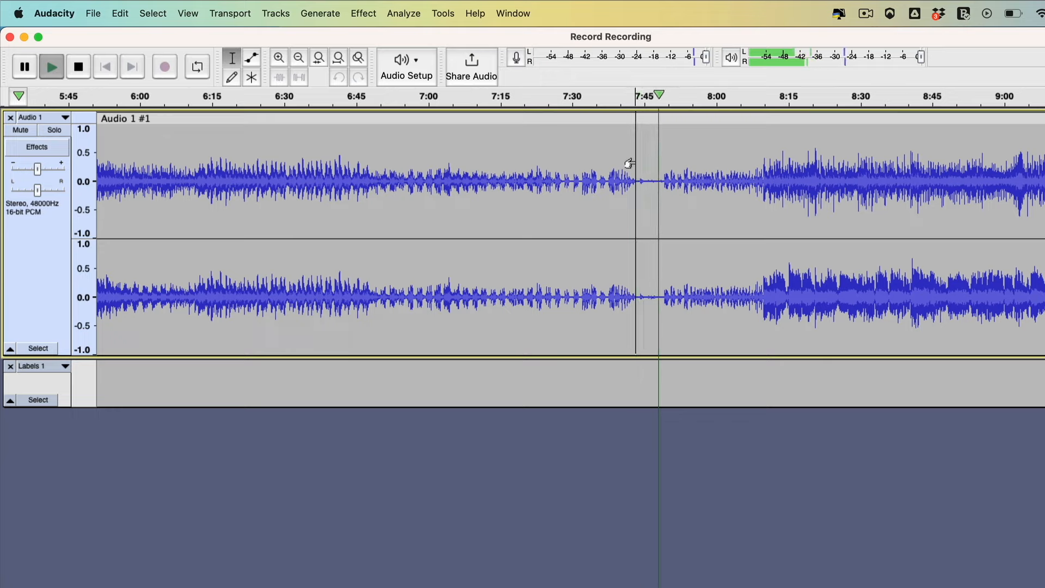
{"action": "key", "text": "space"}
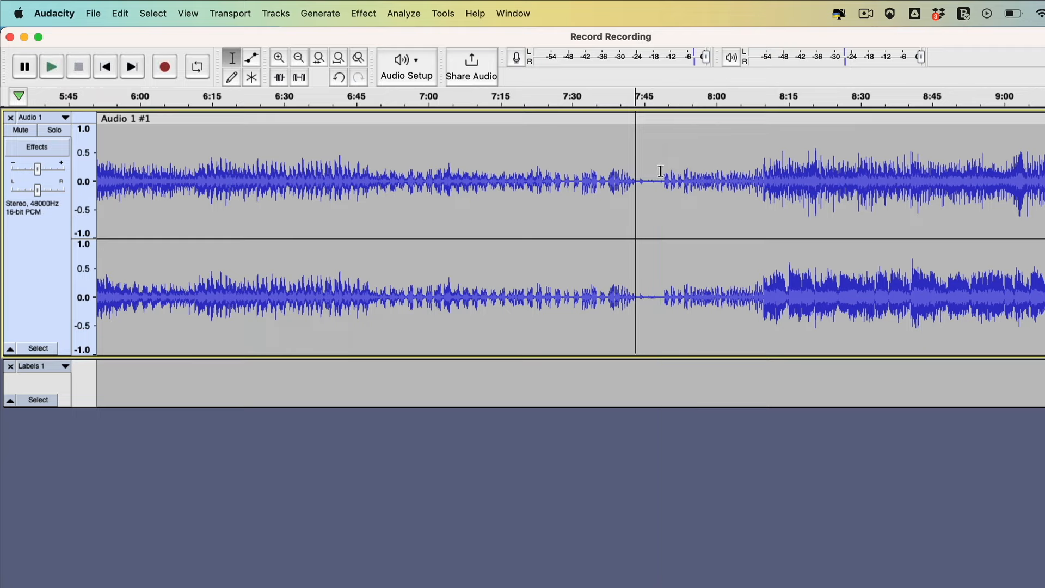
{"action": "left_click", "coordinate": [660, 172]}
{"action": "key", "text": "space"}
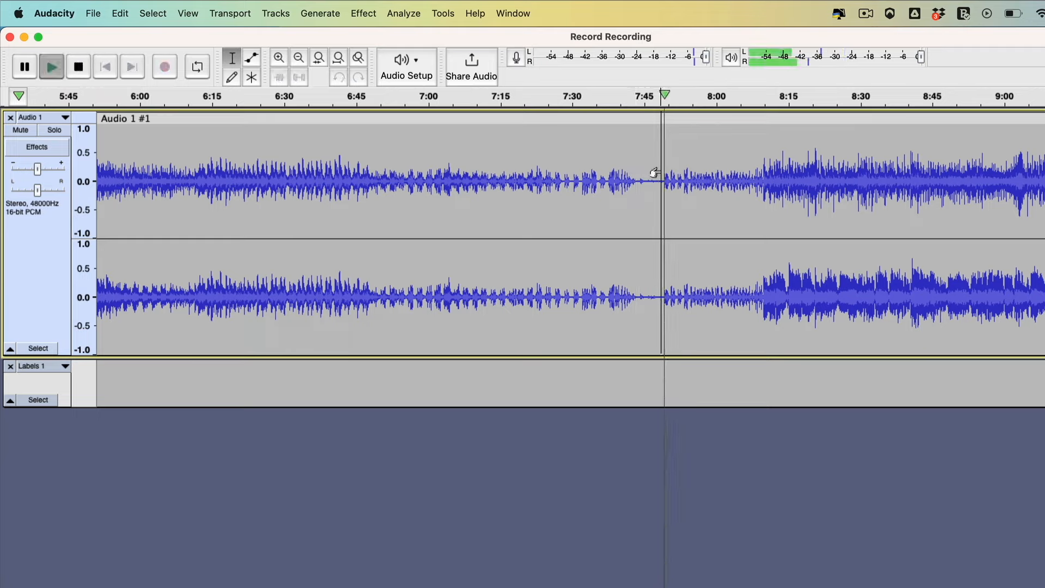
{"action": "key", "text": "space"}
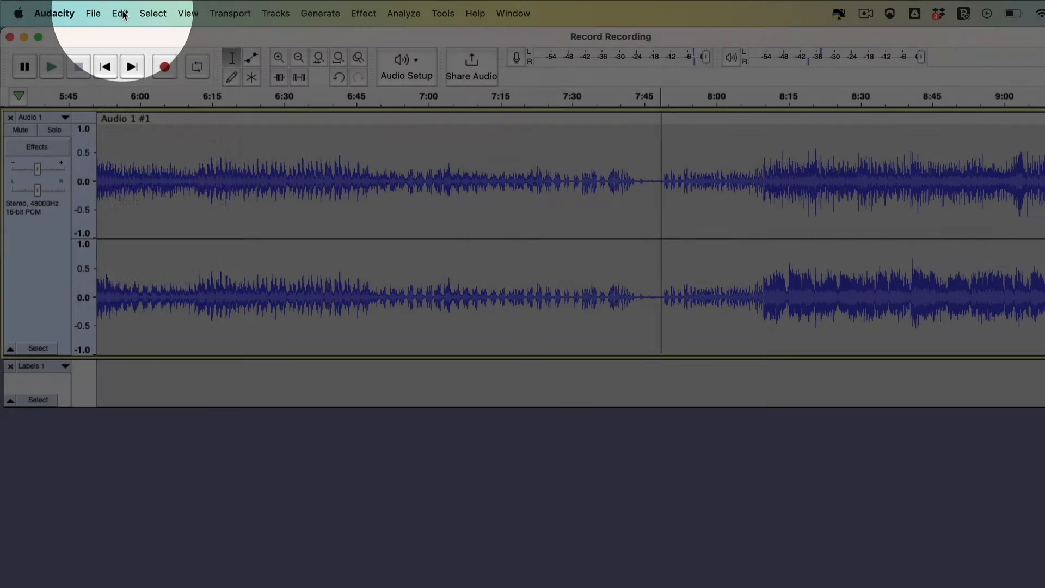
Add a label at the start of the second track and name it Resolution, copied from the TextEdit track list
{"action": "left_click", "coordinate": [123, 15]}
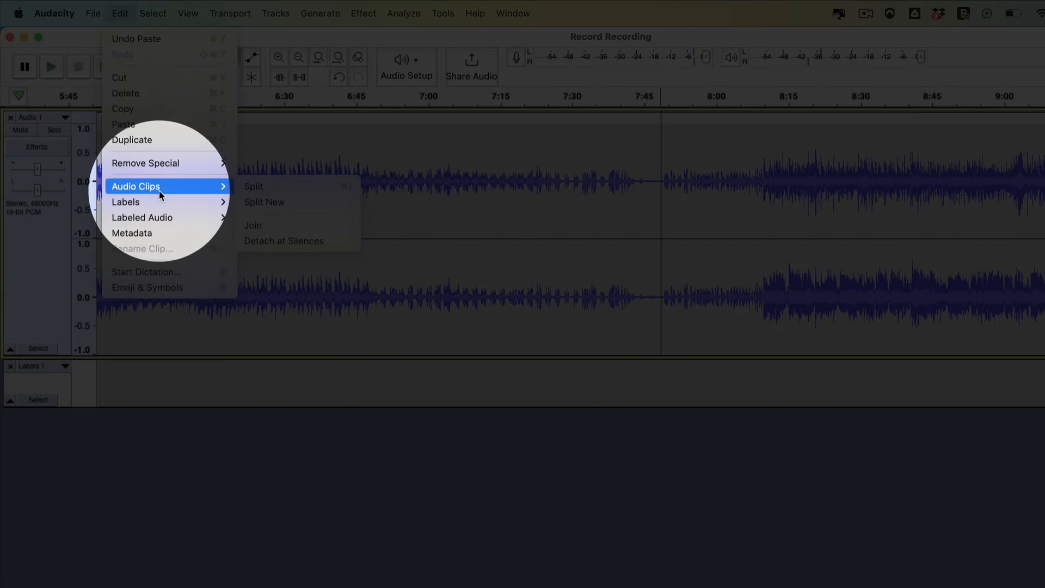
{"action": "mouse_move", "coordinate": [128, 201]}
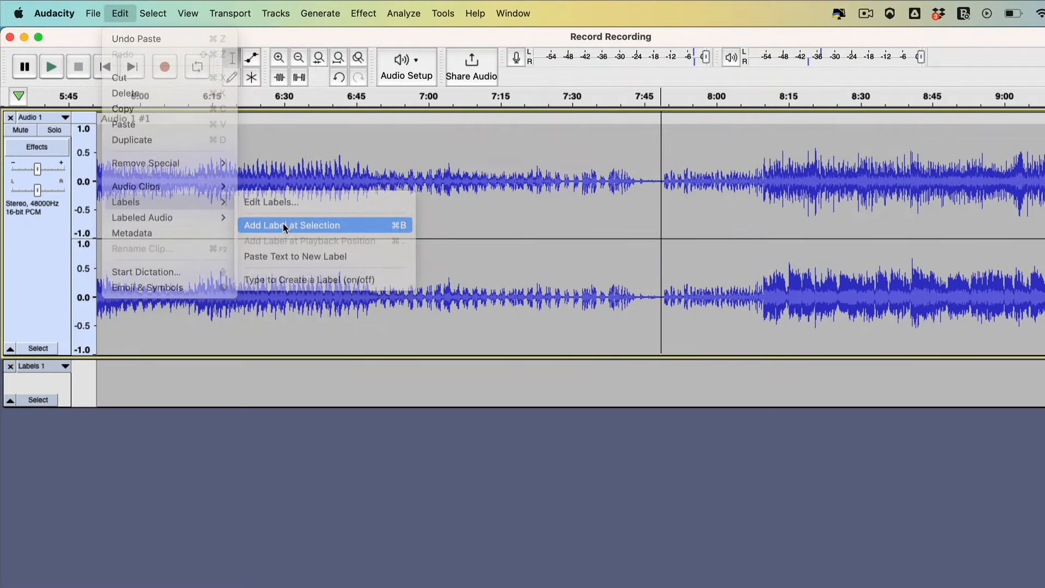
{"action": "left_click", "coordinate": [283, 222]}
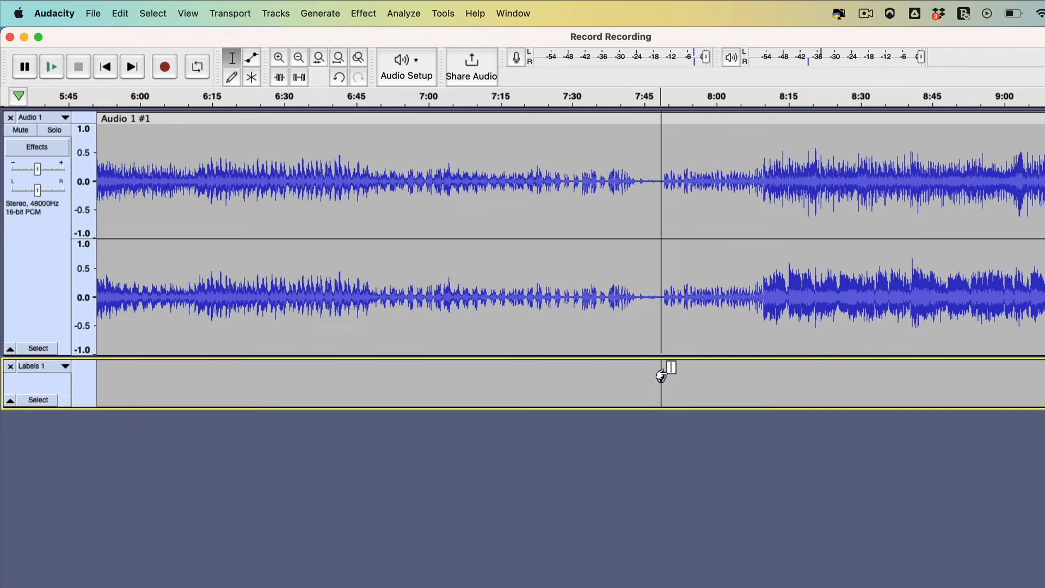
{"action": "key", "text": "super+Tab"}
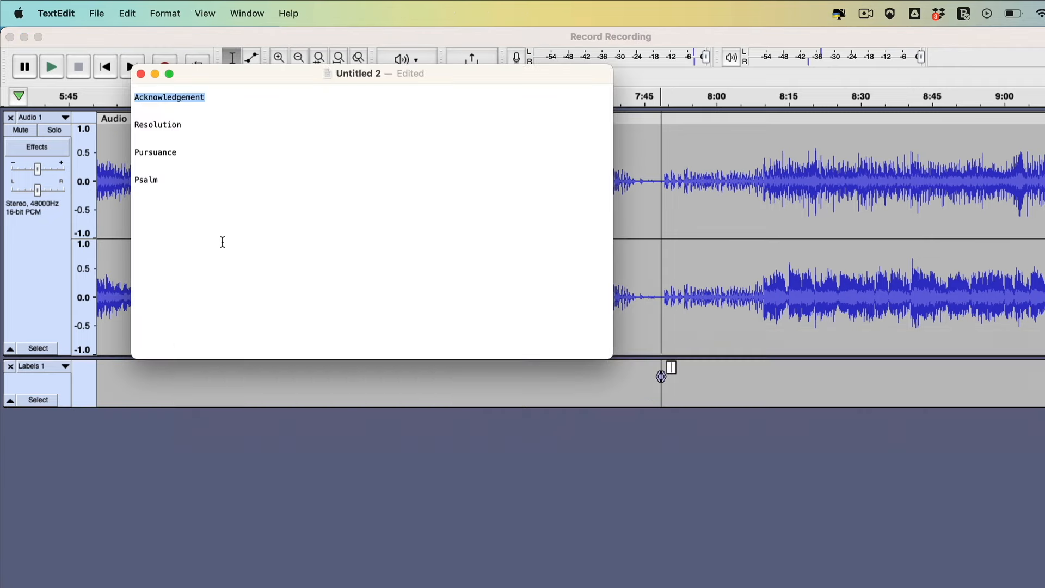
{"action": "double_click", "coordinate": [144, 126]}
{"action": "key", "text": "super+Tab"}
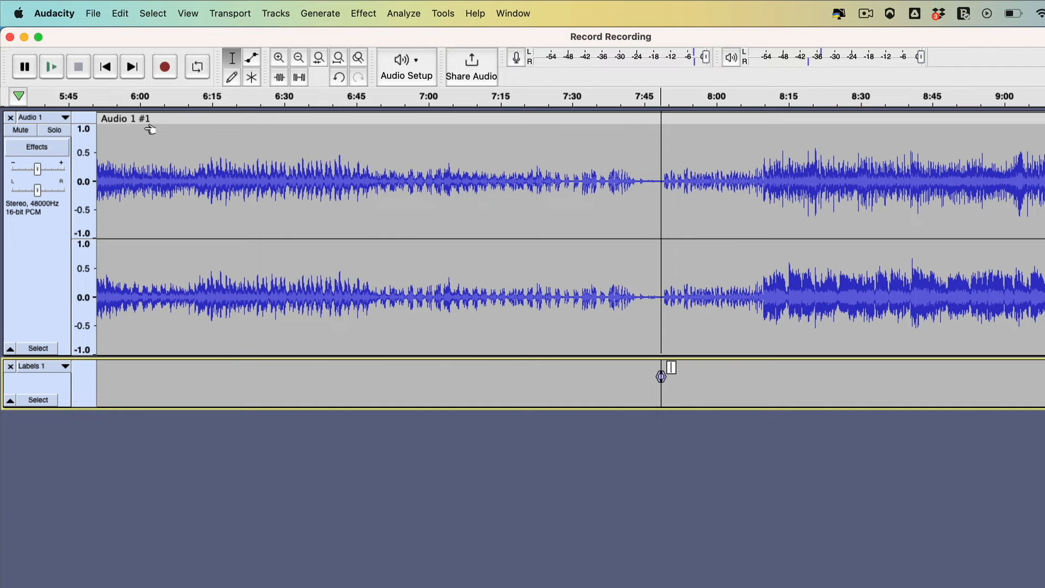
{"action": "key", "text": "super+v"}
{"action": "key", "text": "Return"}
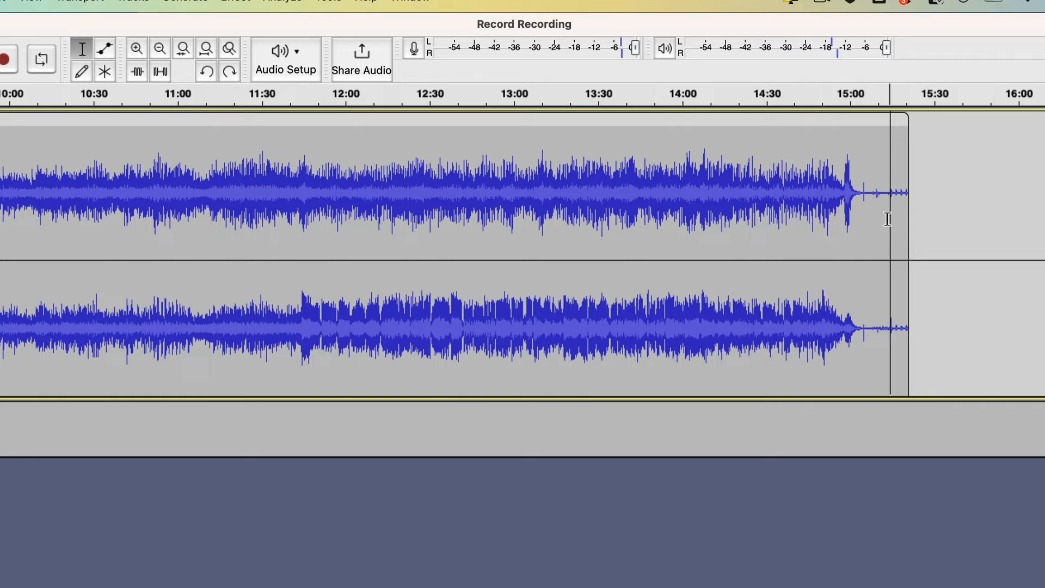
Delete the leftover noise from about 15:13 to the end of the recording
{"action": "left_click_drag", "start_coordinate": [887, 220], "coordinate": [913, 220]}
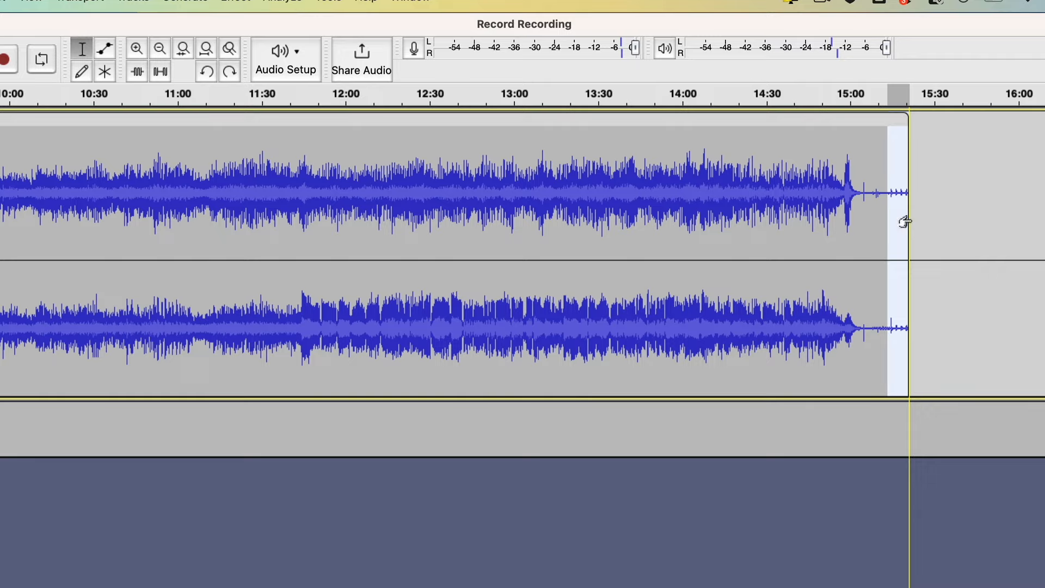
{"action": "key", "text": "Delete"}
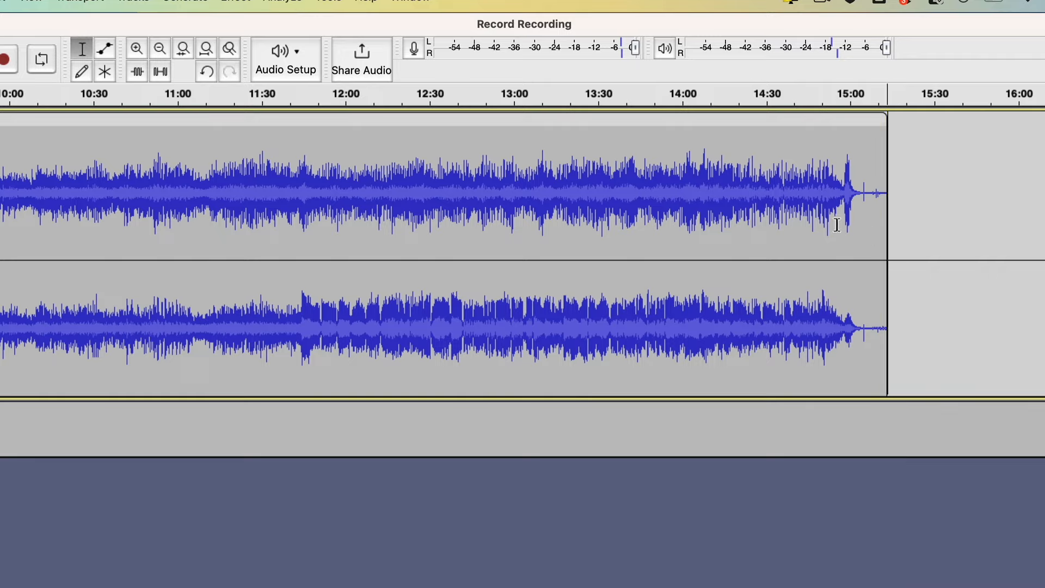
Open the Export Multiple settings for exporting the recording as separate files
{"action": "scroll", "coordinate": [836, 224], "scroll_direction": "left", "scroll_amount": 15}
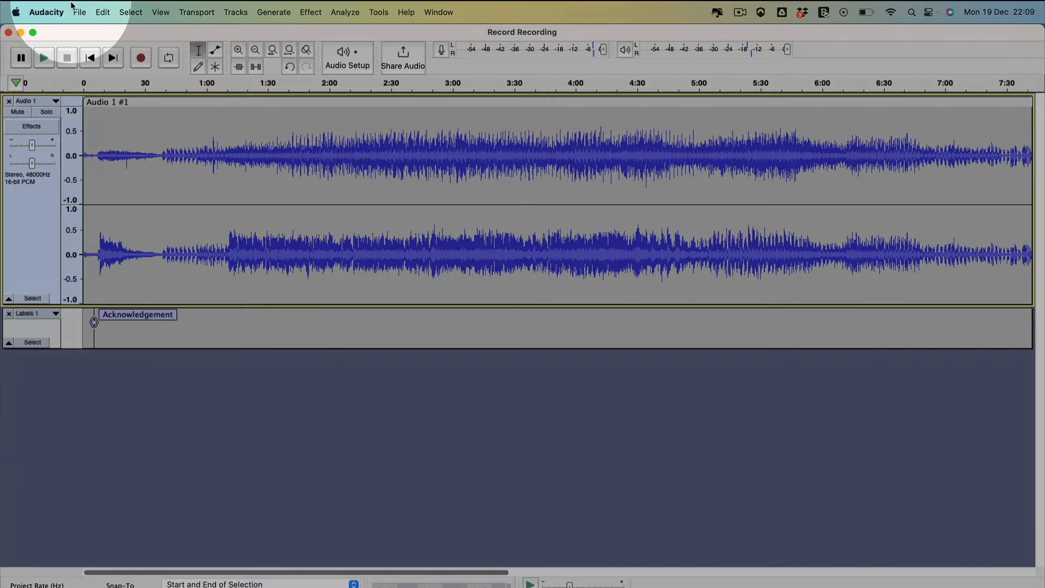
{"action": "left_click", "coordinate": [79, 12]}
{"action": "mouse_move", "coordinate": [105, 119]}
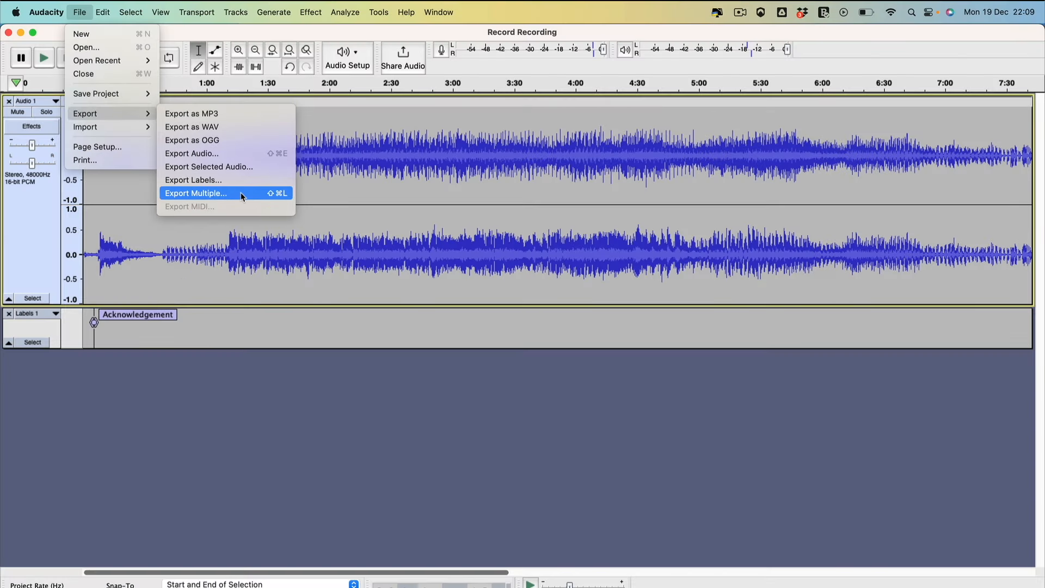
{"action": "left_click", "coordinate": [242, 193]}
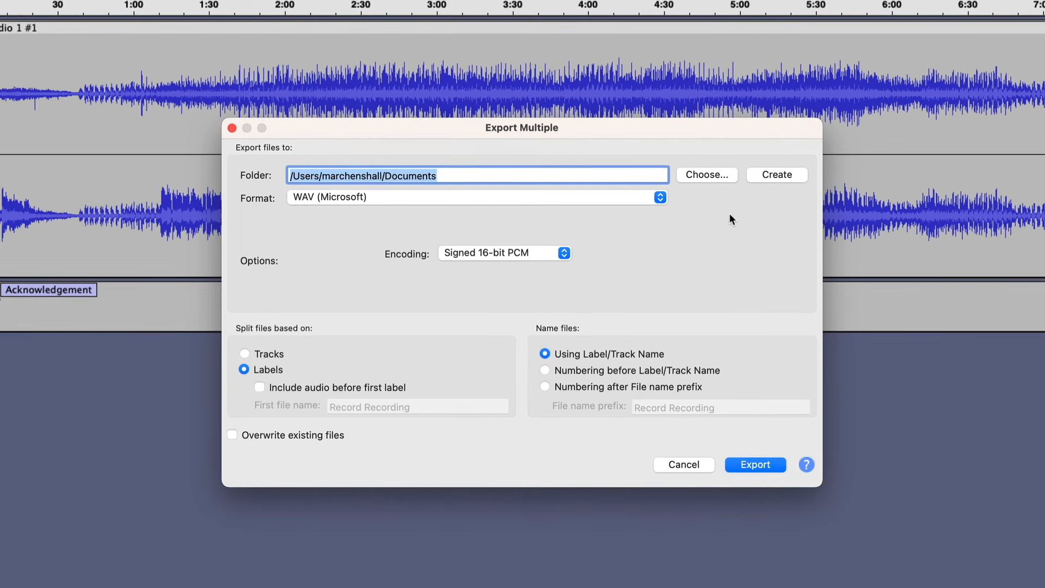
Set the export destination to the A Love Supreme folder on the Desktop
{"action": "left_click", "coordinate": [700, 175]}
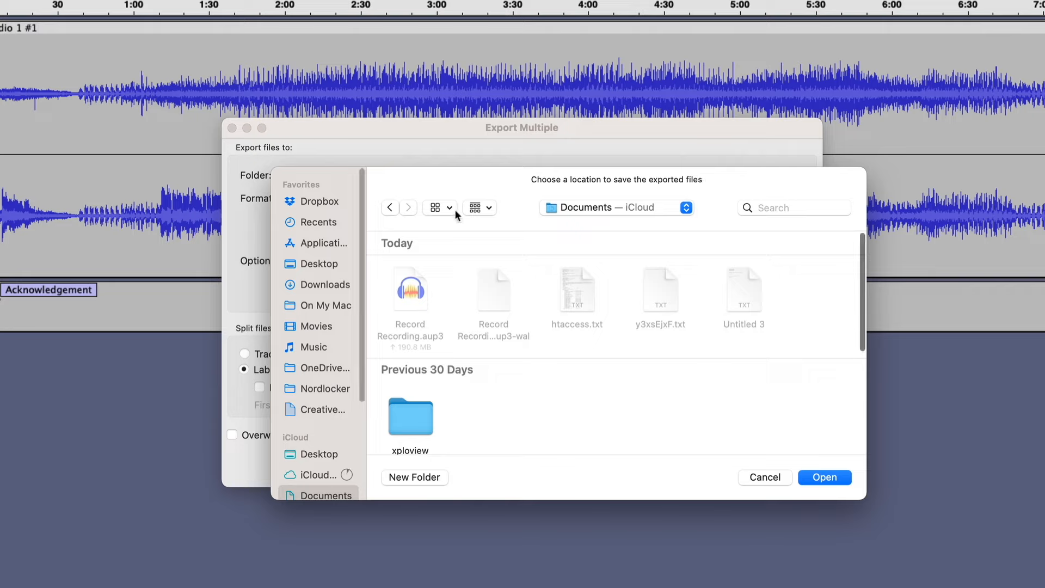
{"action": "left_click", "coordinate": [317, 263]}
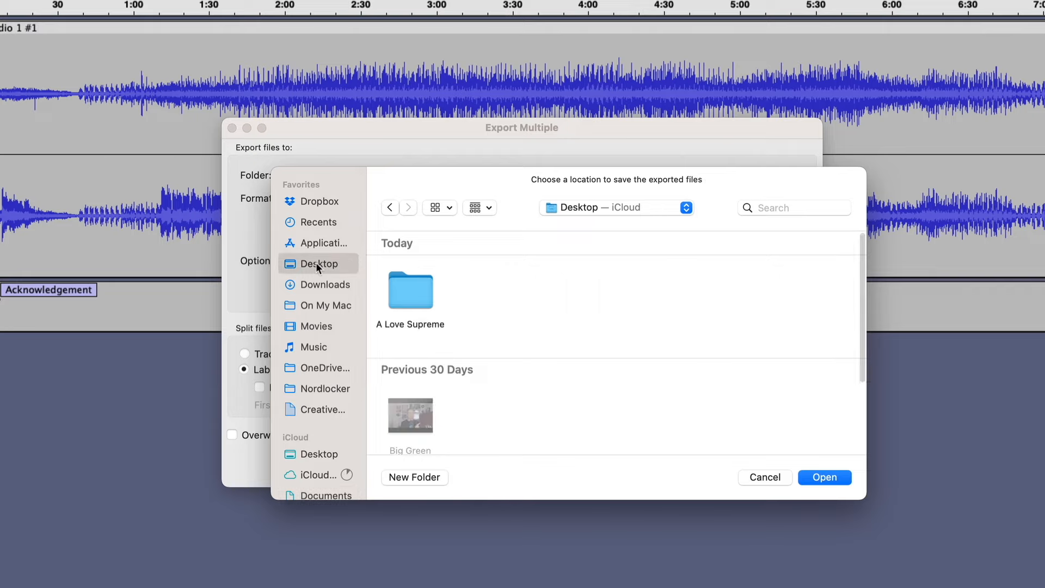
{"action": "left_click", "coordinate": [422, 295]}
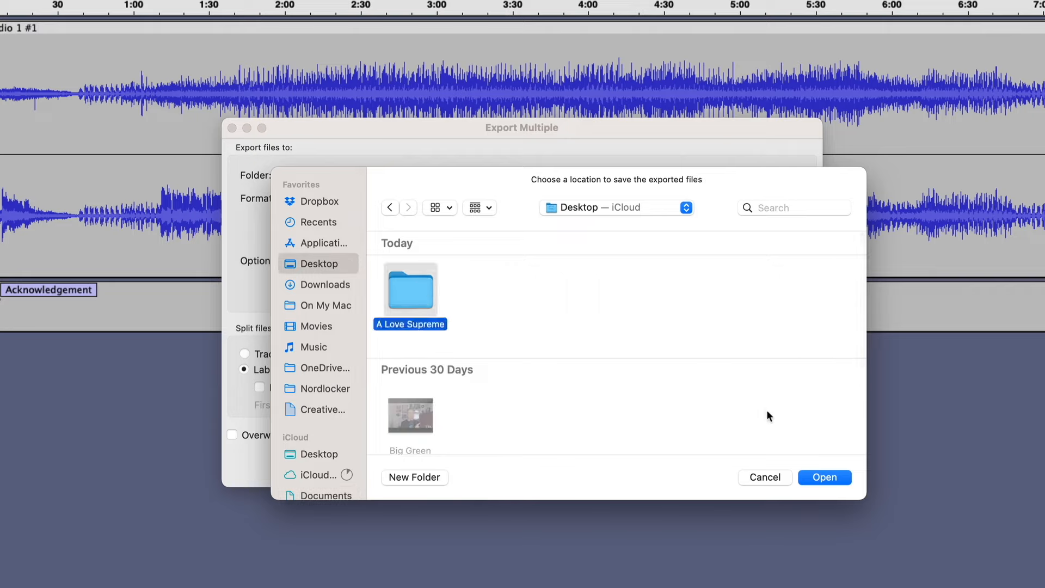
{"action": "left_click", "coordinate": [824, 477]}
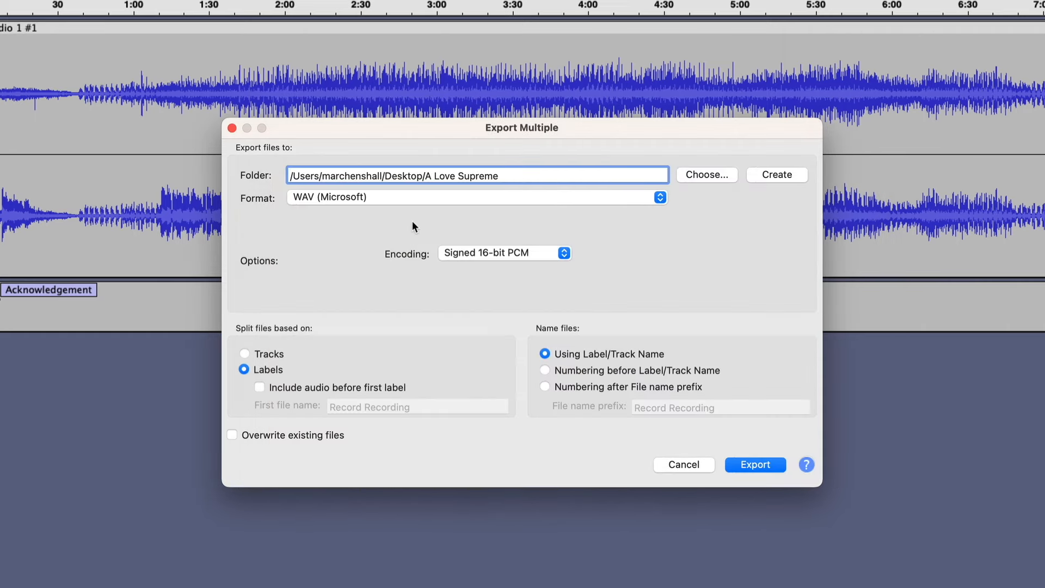
Choose WAV (Microsoft) as the export format and start the export of the labelled tracks
{"action": "left_click", "coordinate": [660, 198]}
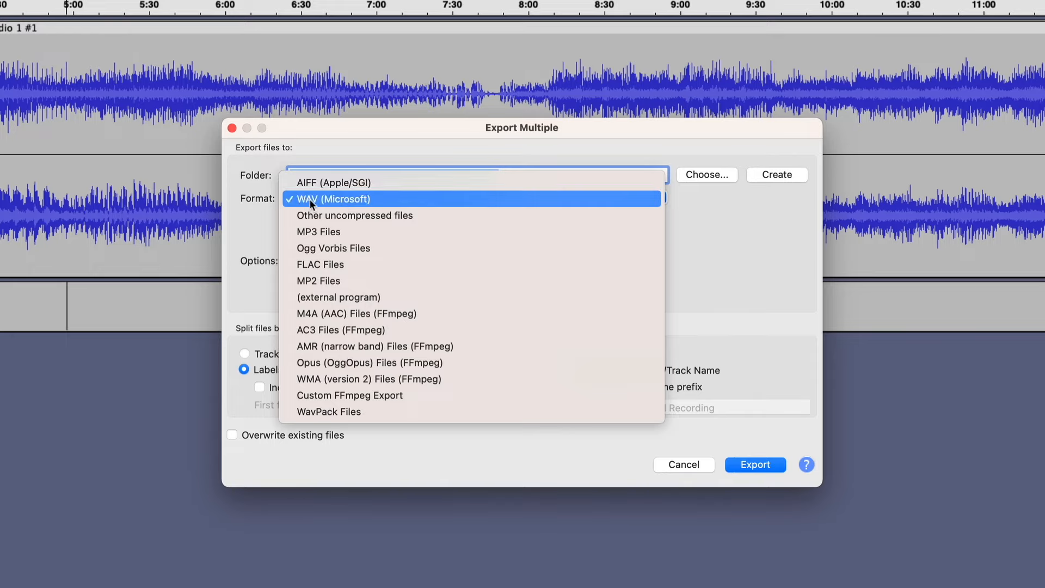
{"action": "left_click", "coordinate": [398, 199]}
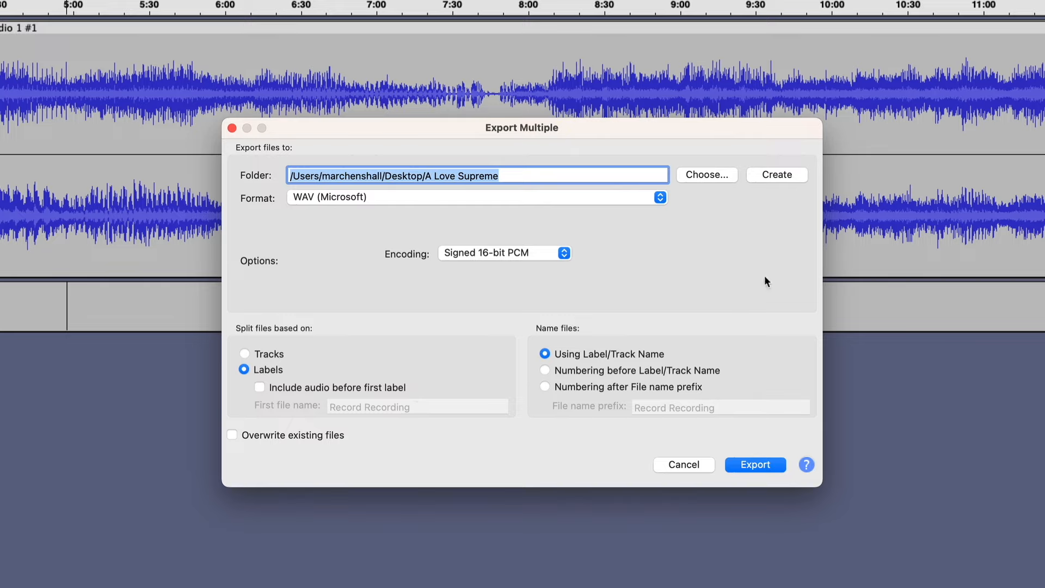
{"action": "left_click", "coordinate": [753, 464]}
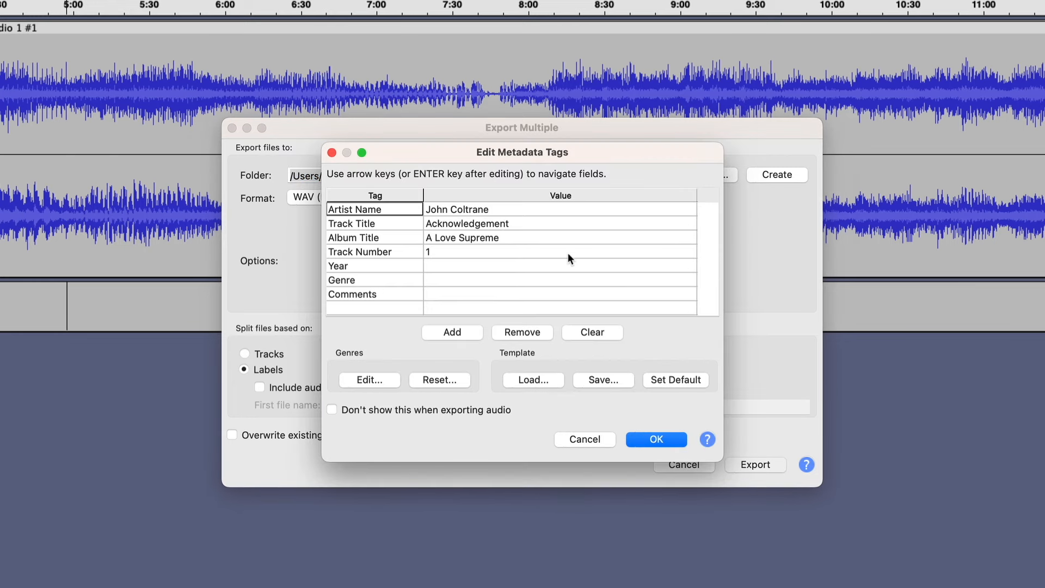